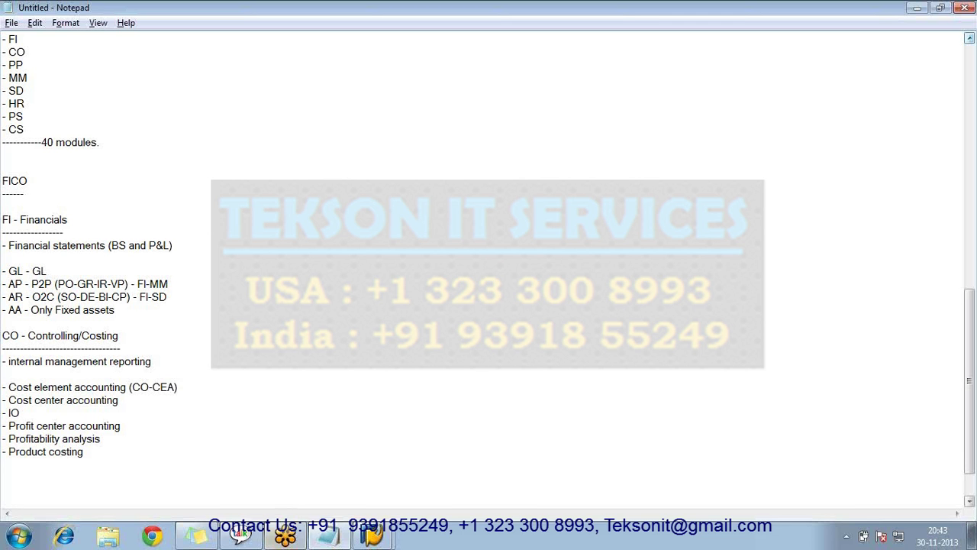
- Switch to the SAP Easy Access window and run transaction SPRO
click(389, 537)
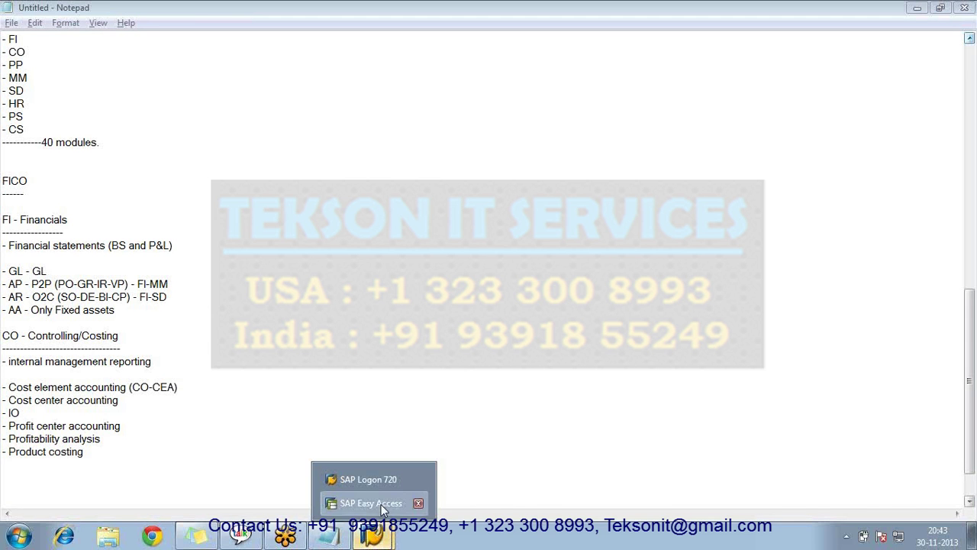
click(381, 504)
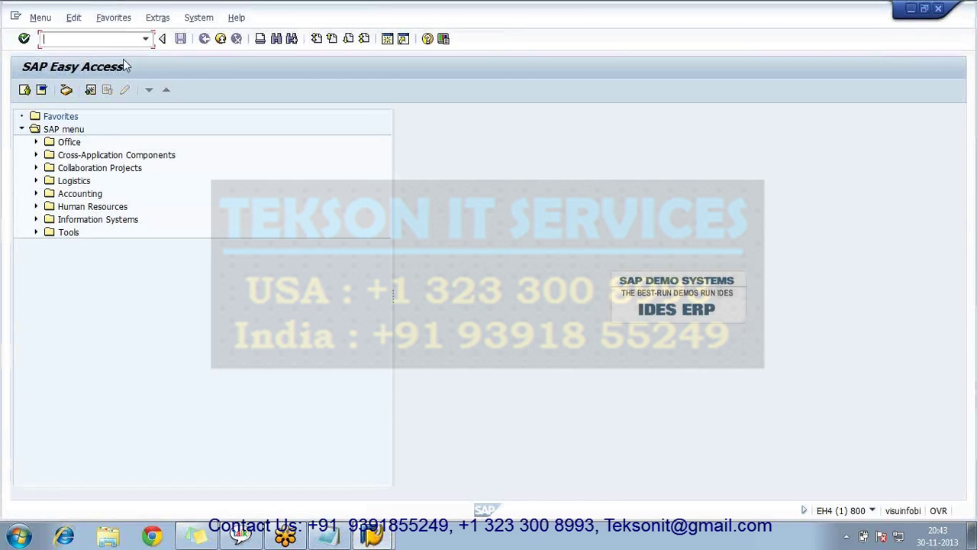
text(SPRO)
key(Return)
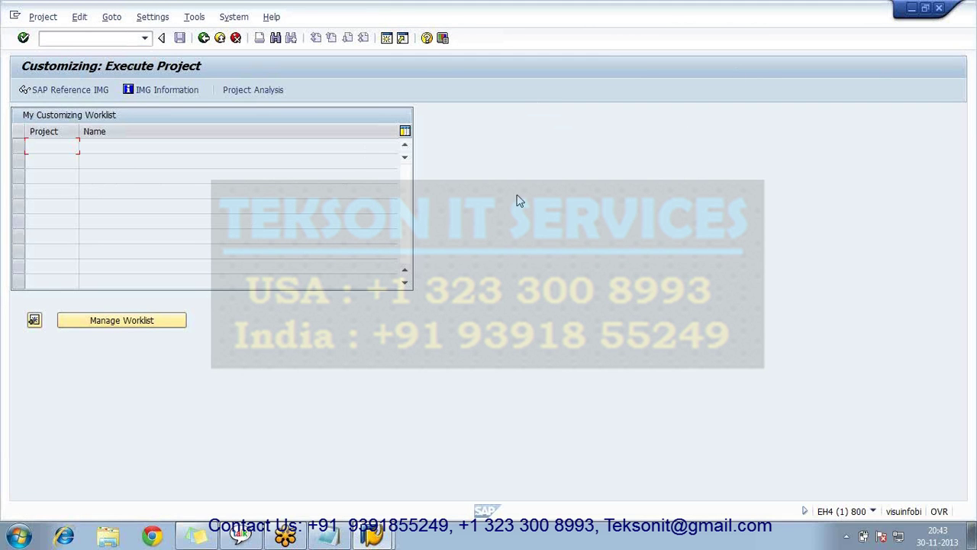
- Open the SAP Reference IMG and expand Enterprise Structure > Definition > Financial Accounting
click(57, 92)
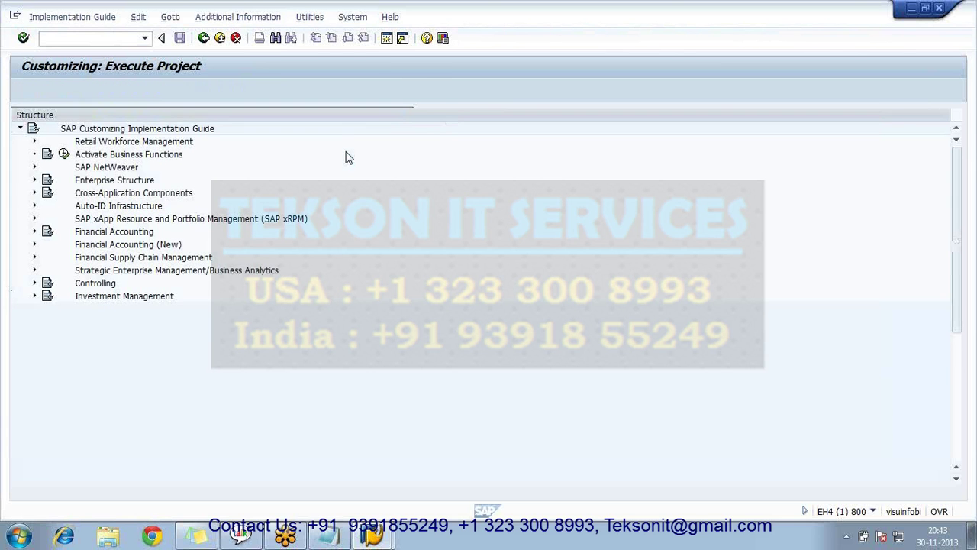
click(138, 180)
double_click(138, 180)
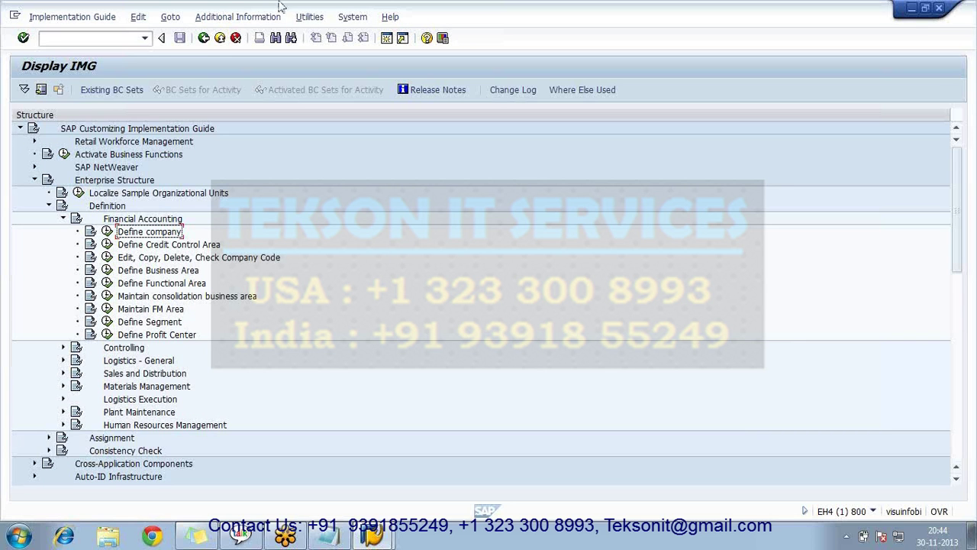
- Check the full component version in the system status information, then close it
click(363, 23)
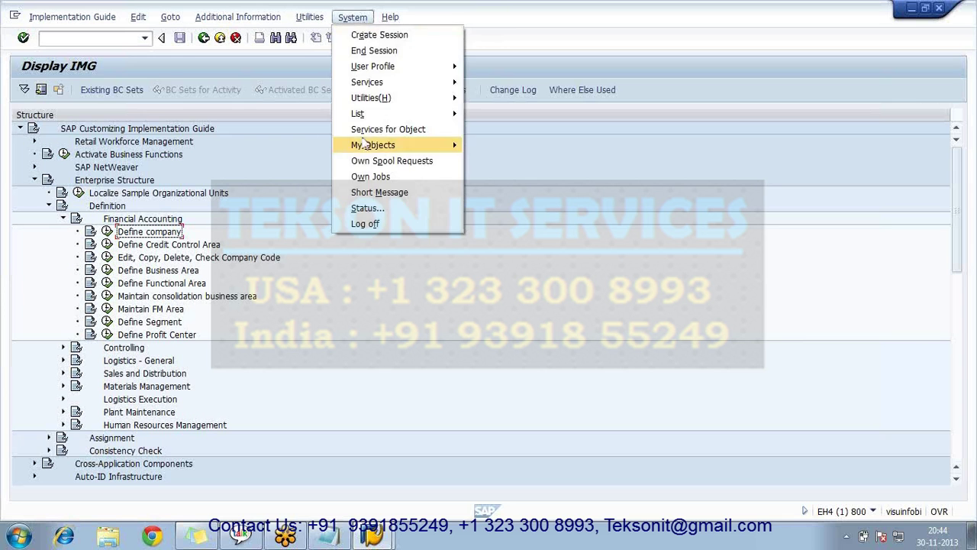
click(367, 210)
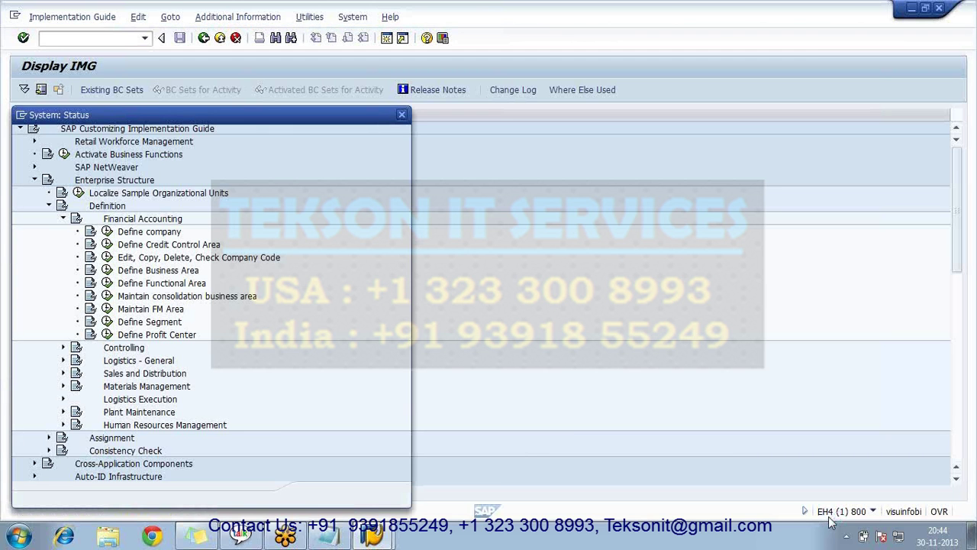
click(323, 264)
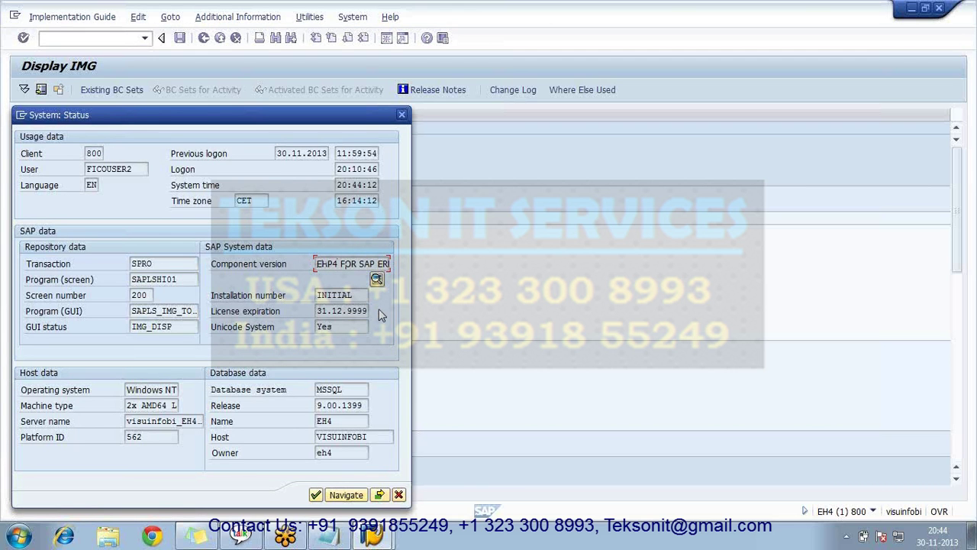
key(Right)
key(Right)
key(Right)
key(Right)
key(Right)
key(Right)
key(Right)
key(Right)
key(Right)
key(Right)
key(Right)
key(Right)
key(Right)
key(Right)
key(Right)
key(Right)
key(Right)
key(Right)
key(Right)
key(Right)
key(Right)
key(Right)
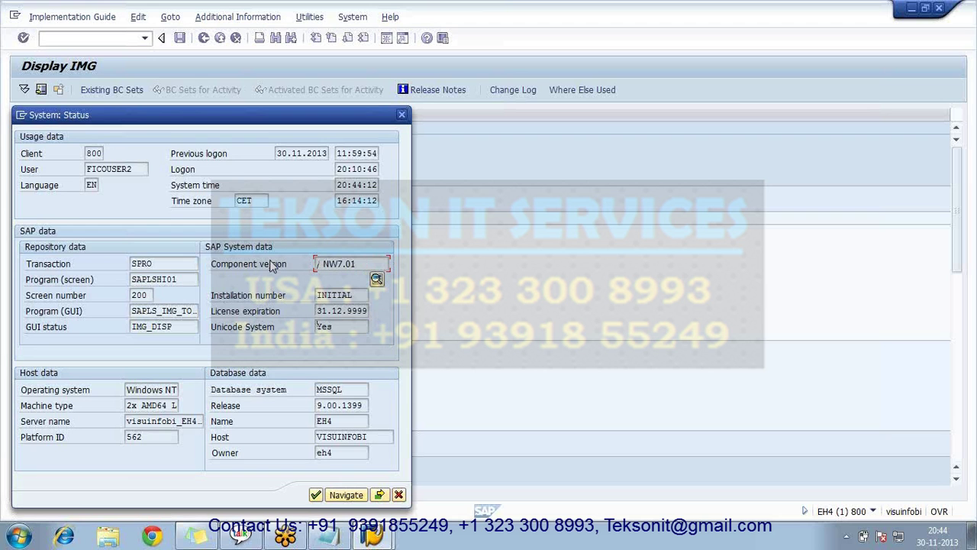
key(Home)
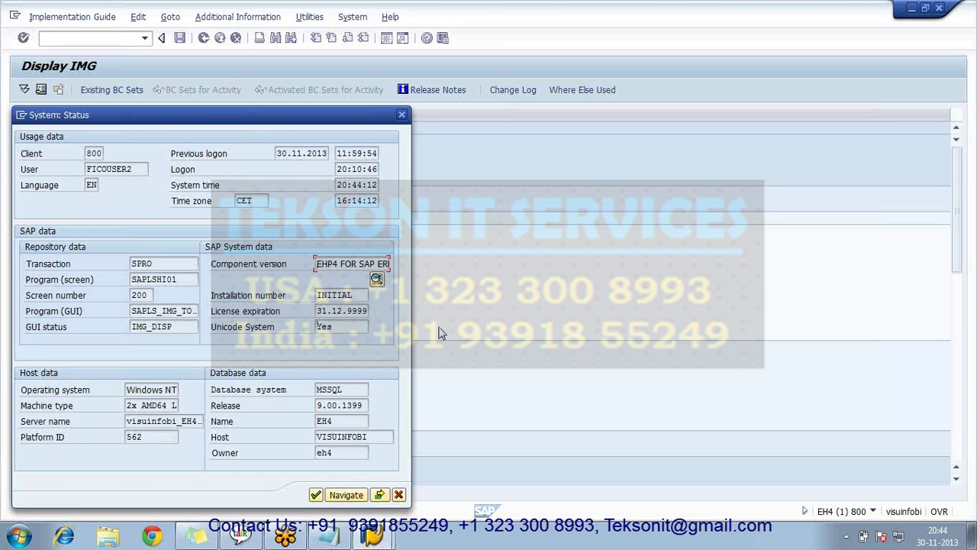
click(399, 495)
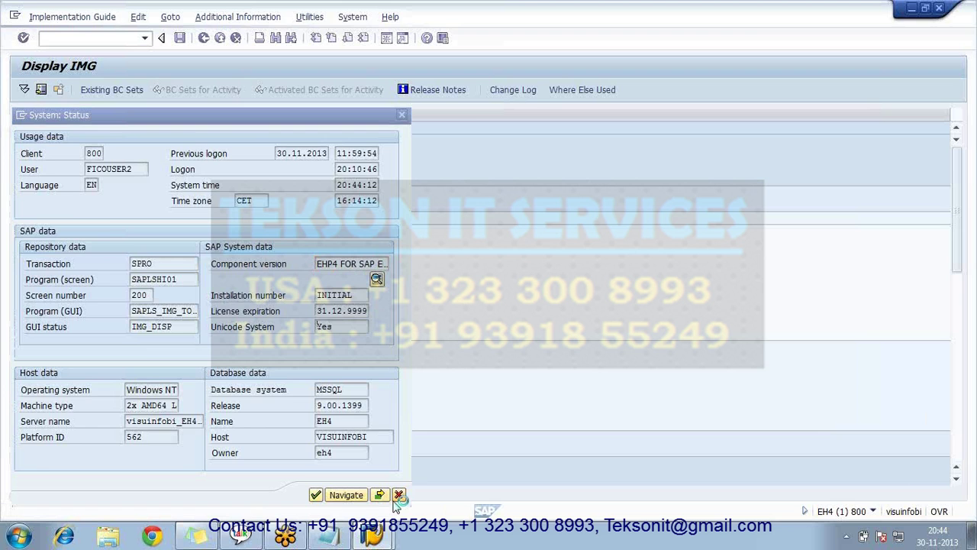
- Switch to the Notepad notes and add the heading "R/3 - 3 tier architecture" with a dashed line beneath it
key(alt+Tab)
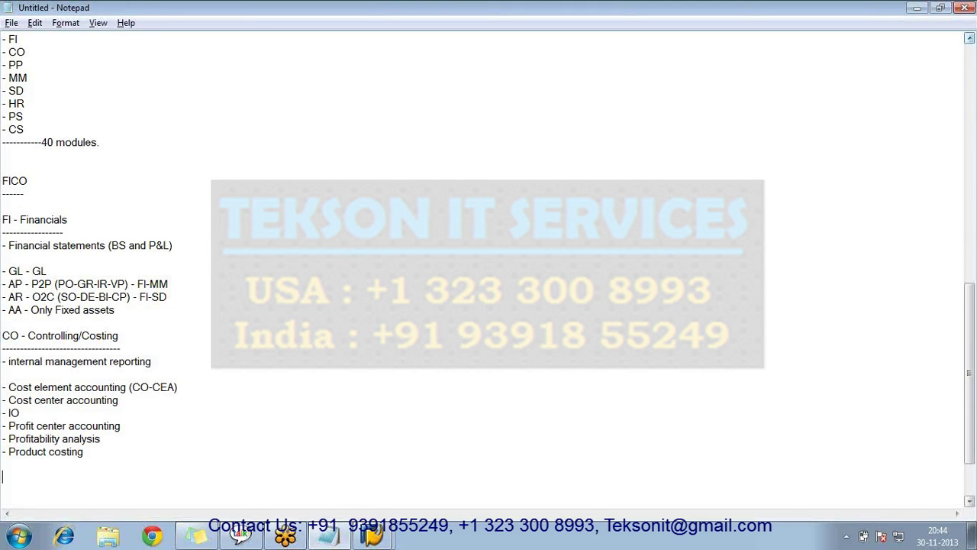
key(Return)
key(Return)
text(R/3 - 3 tier ar)
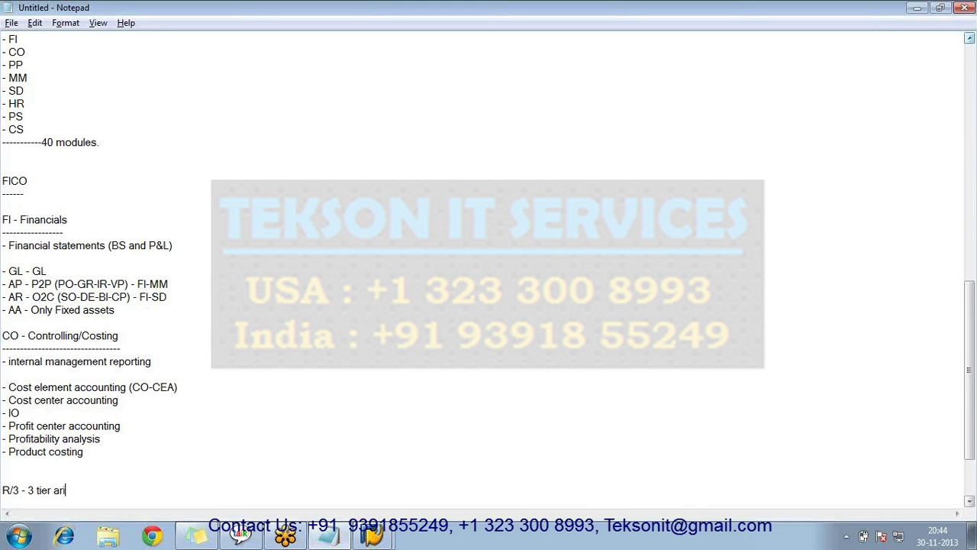
text(chitech)
key(BackSpace)
text(ture)
key(Return)
key(Return)
key(Return)
text(----------------------------)
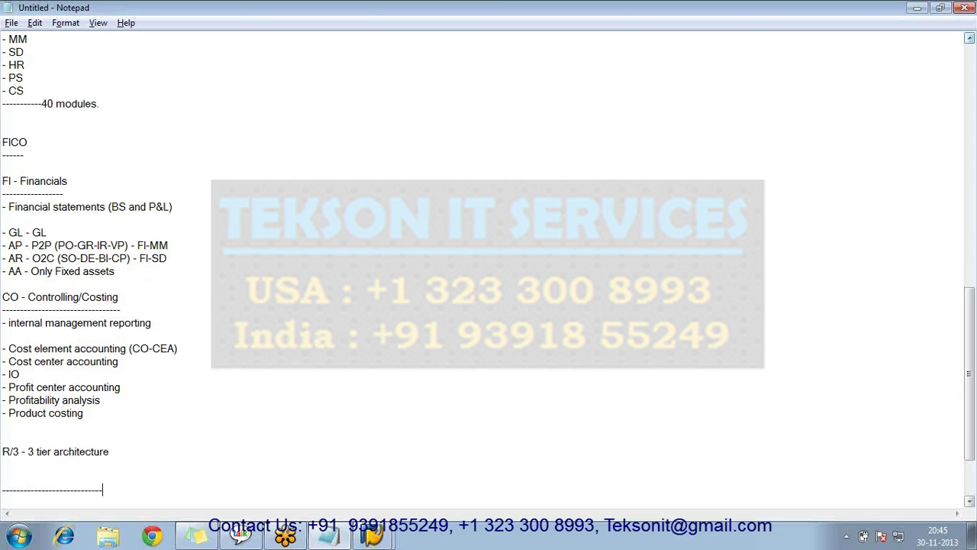
- List "Presentation layer", "Application layer" and "Database layer" below the dashed line, separated by blank lines
key(Return)
key(Return)
key(Return)
text(Pre)
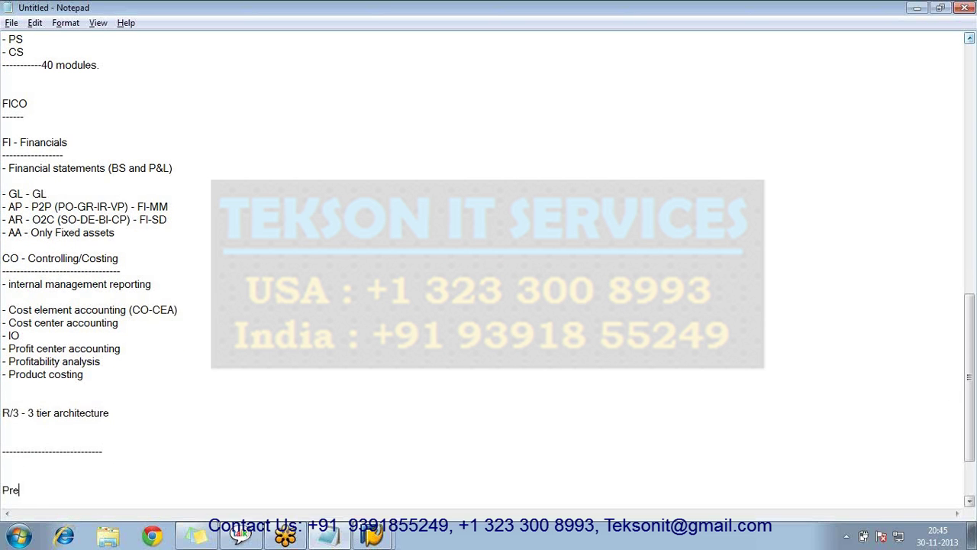
text(sentation layer)
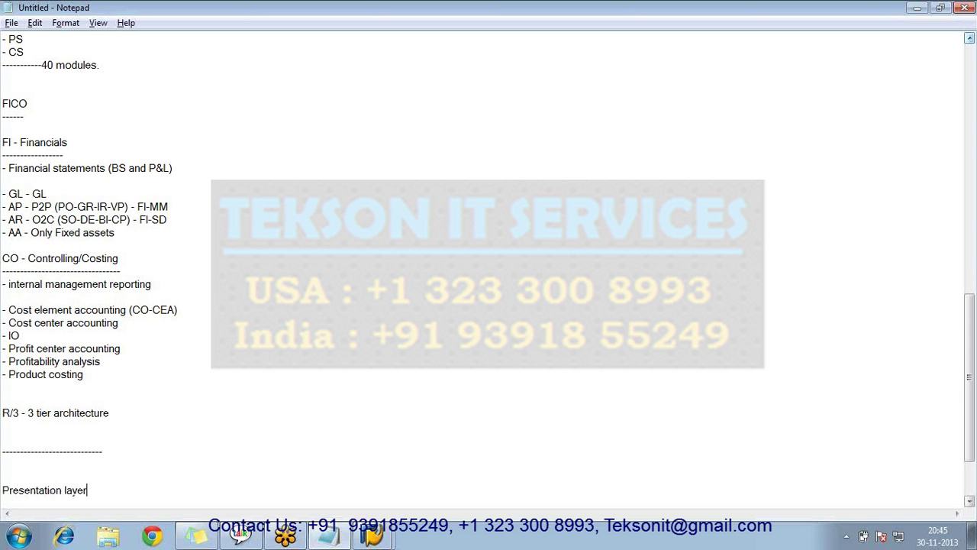
key(Return)
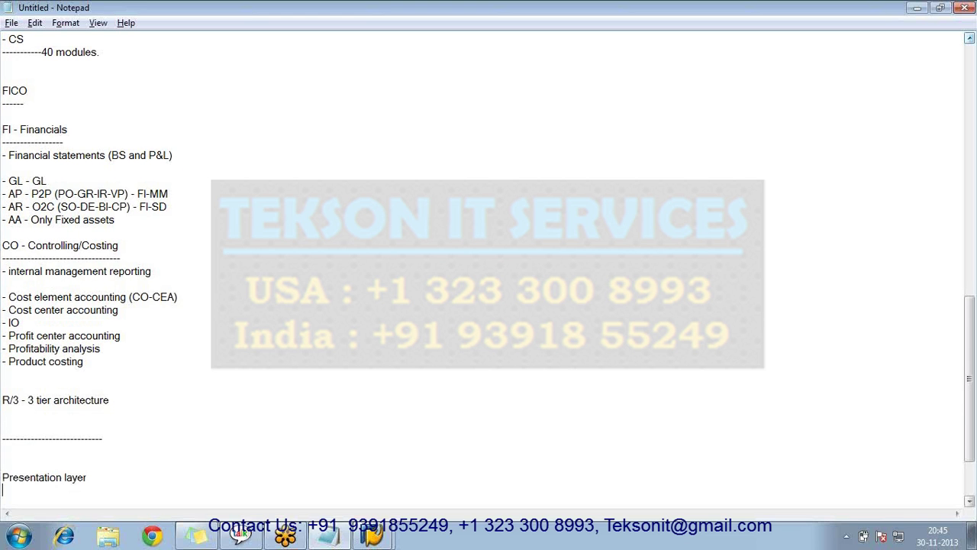
key(Return)
text(Application l)
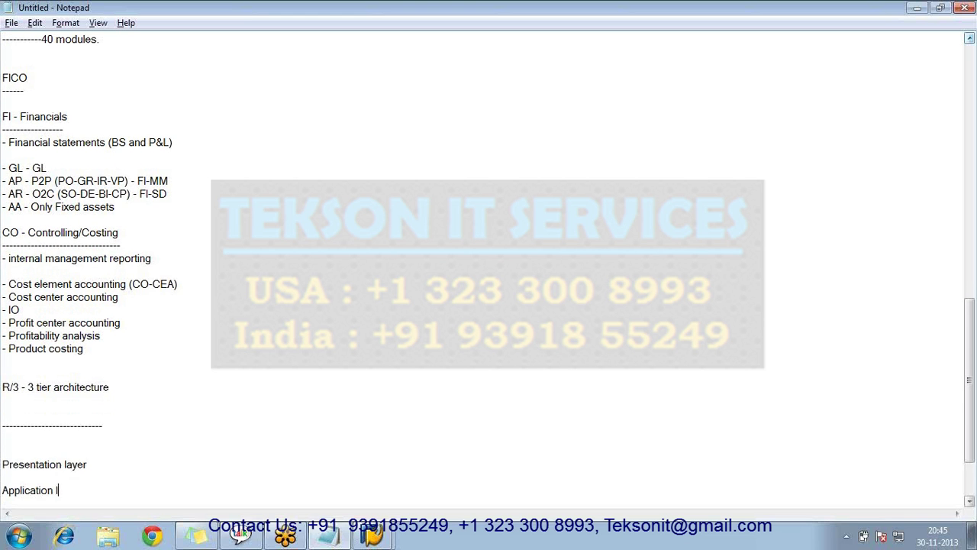
text(ayer)
key(Return)
key(Return)
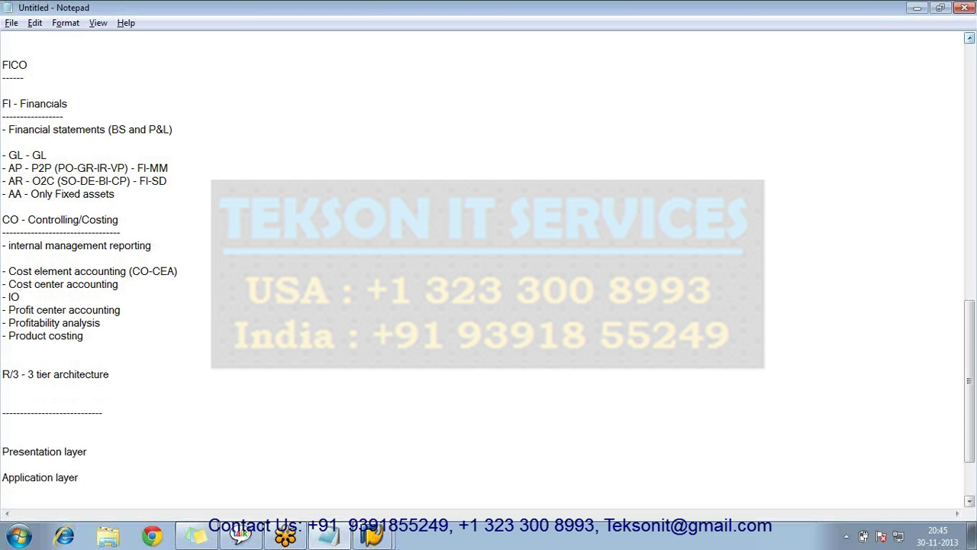
text(Database lay)
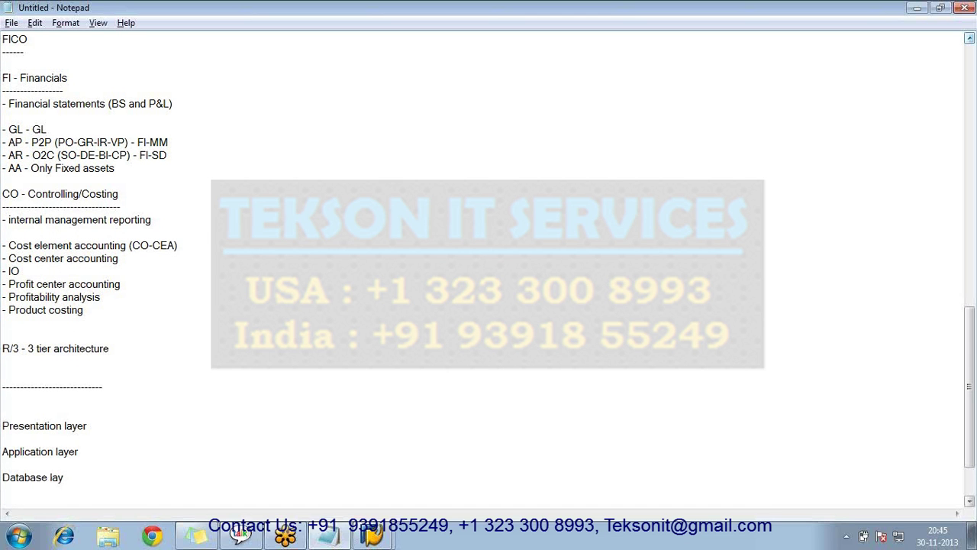
text(er)
- Highlight the "Application layer" line and then the "Database layer" line in the notes
key(shift+Right)
drag(98, 452, 3, 449)
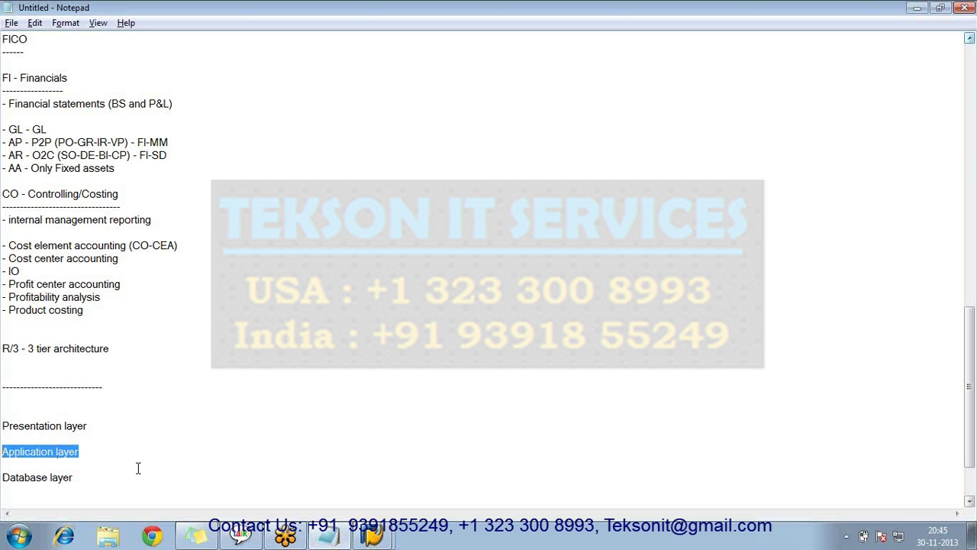
drag(76, 479, 3, 481)
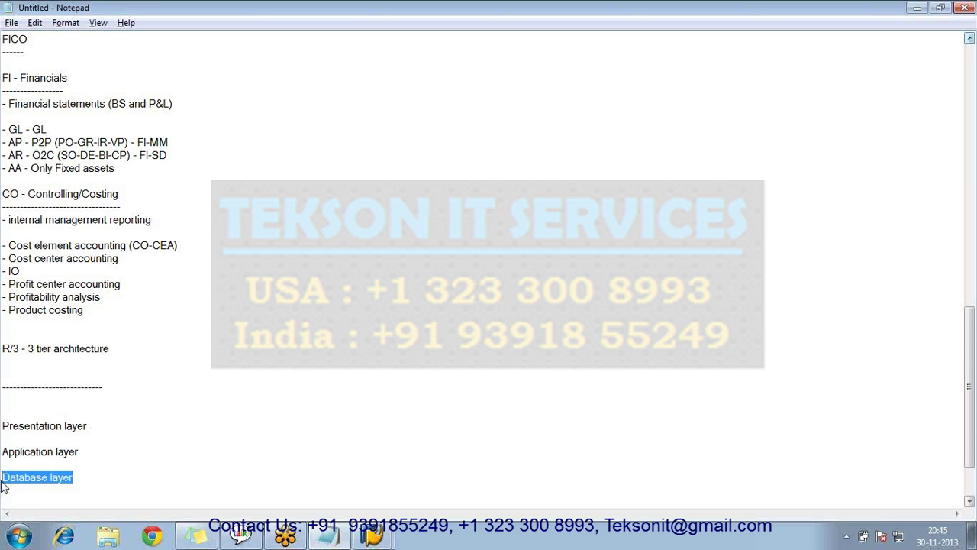
- Switch back to the SAP IMG and open the company code overview from "Edit, Copy, Delete, Check Company Code"
click(359, 532)
click(377, 504)
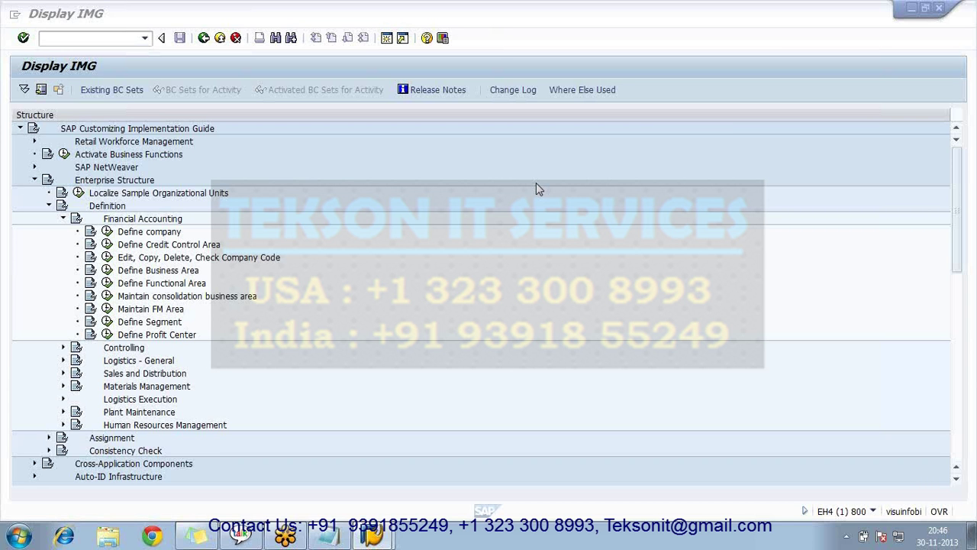
click(182, 252)
click(184, 257)
click(110, 258)
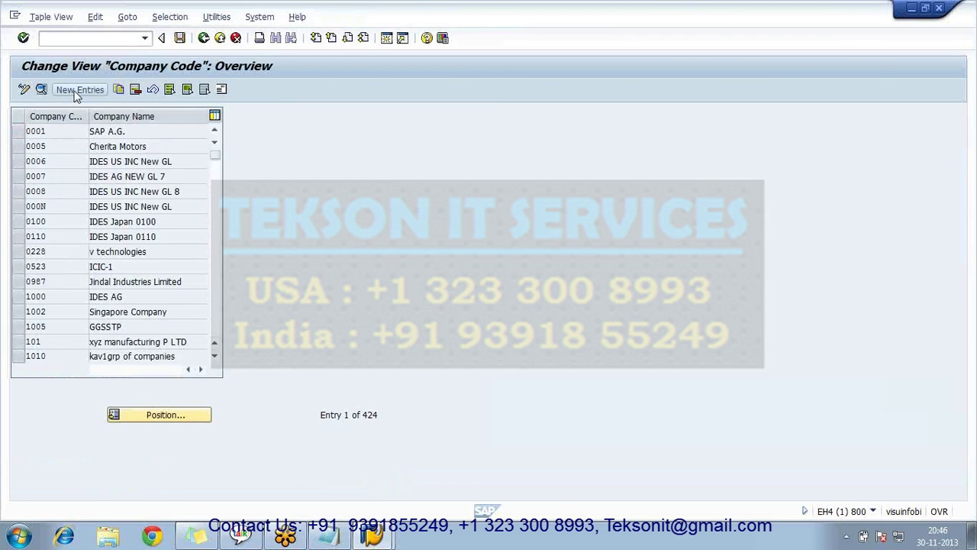
- Start a new company code entry with code XYZ and company name "XYZ Company"
click(76, 91)
text(XYZ)
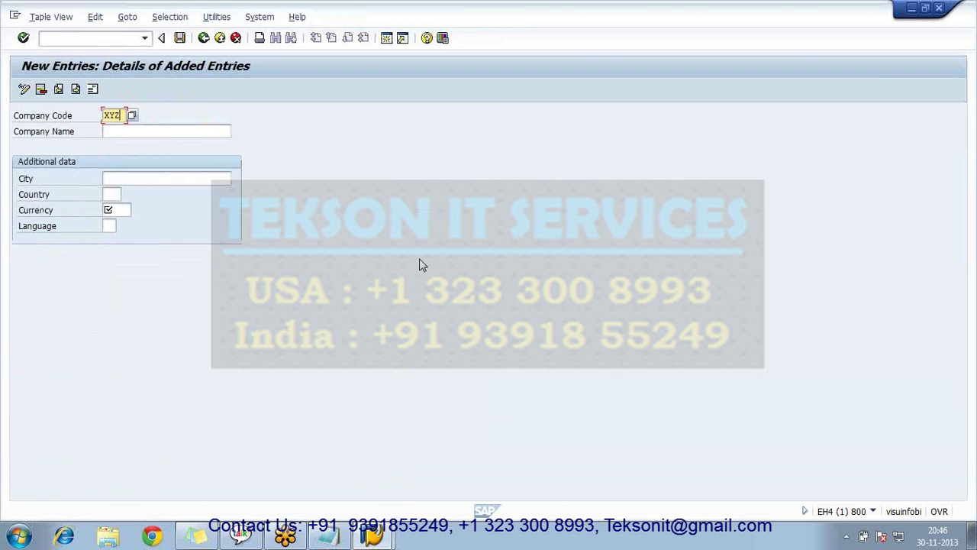
key(Tab)
text(XYZ Company)
key(Tab)
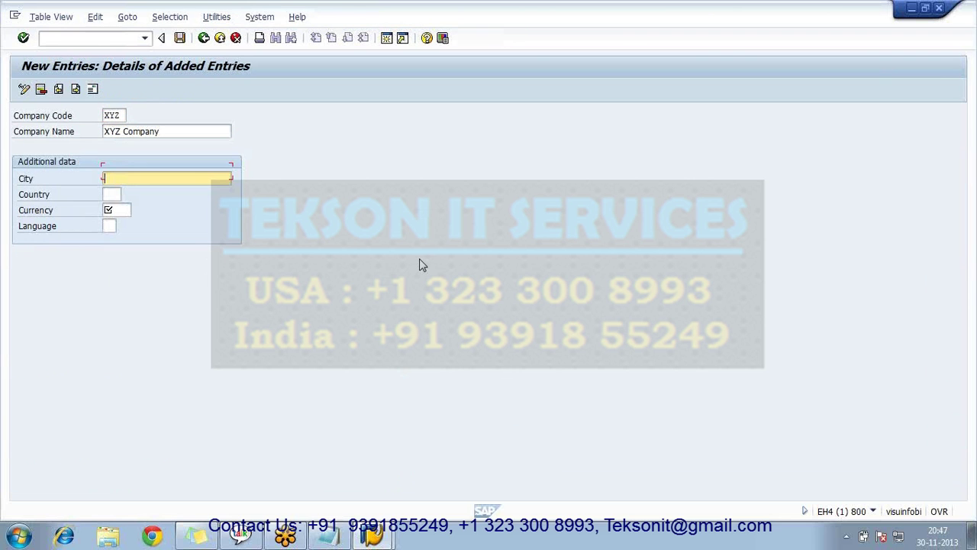
- Set the city to HYDERABAD, country IN, currency INR and language EN, and continue to the address details
text(HYDERABAD)
key(Tab)
text(IN)
key(Tab)
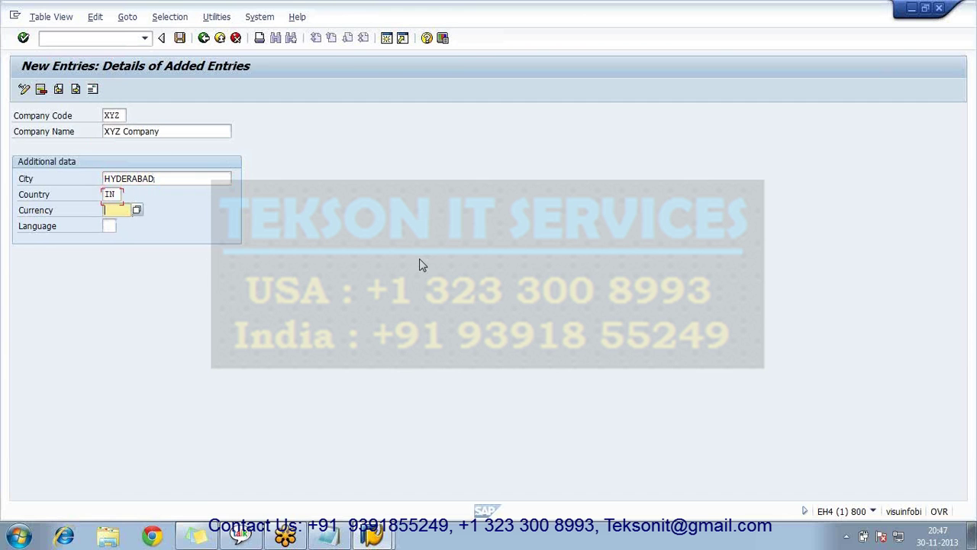
text(INR)
key(Tab)
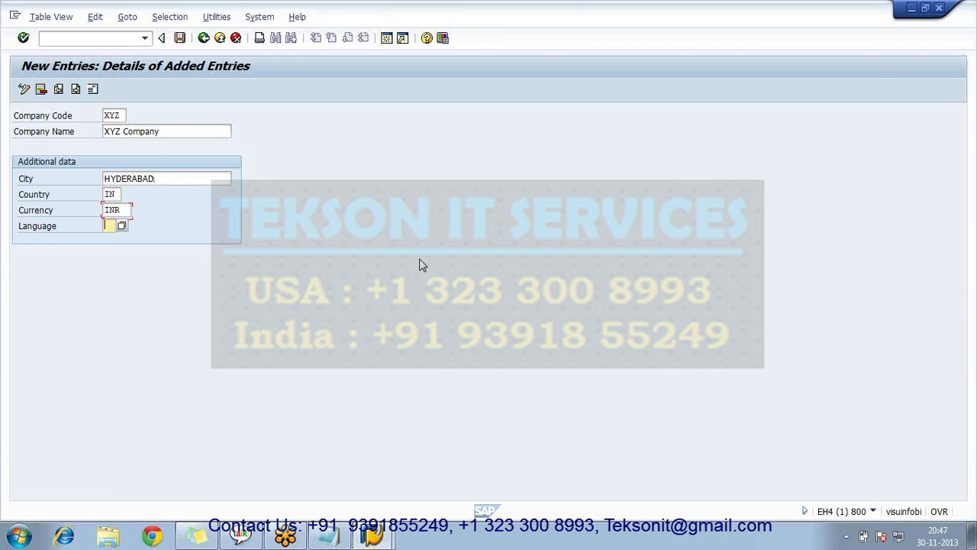
text(EN)
key(Return)
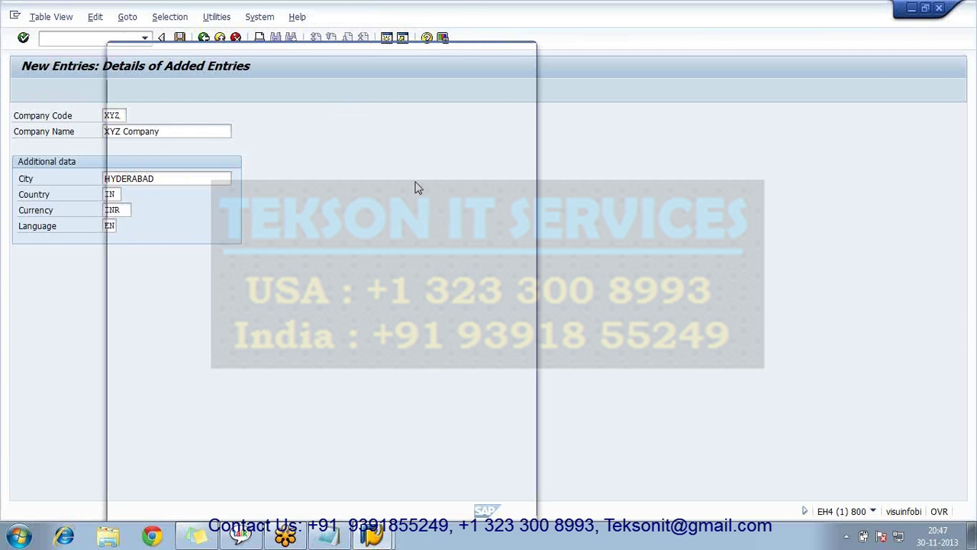
- Enter "XYZ Company" in both name lines and as the first search term of the company address
text(XYZ Company)
key(shift+Home)
key(ctrl+c)
key(Tab)
key(ctrl+v)
key(Tab)
key(ctrl+v)
key(Tab)
key(Tab)
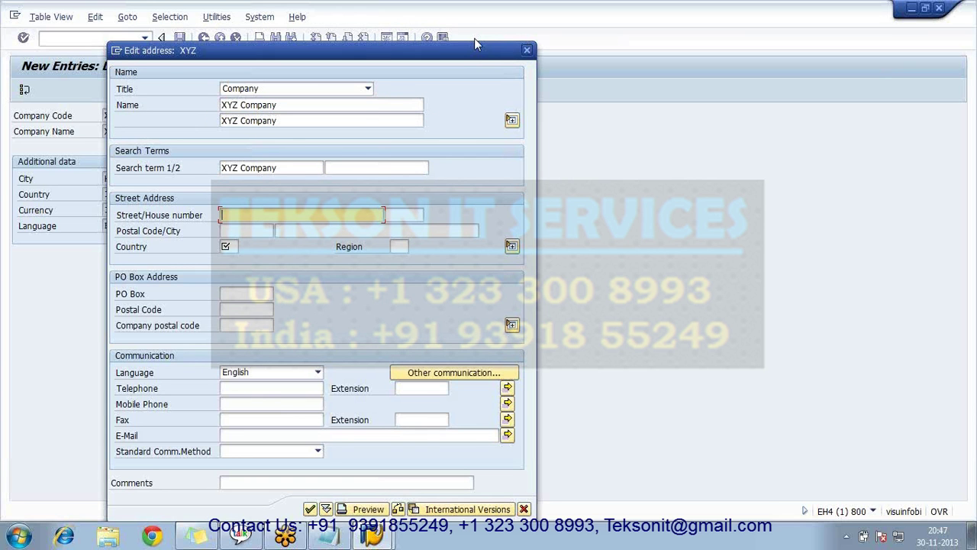
- Enter the company's street and postal code in the street address
text(GACHIBOWLI)
key(Tab)
key(Tab)
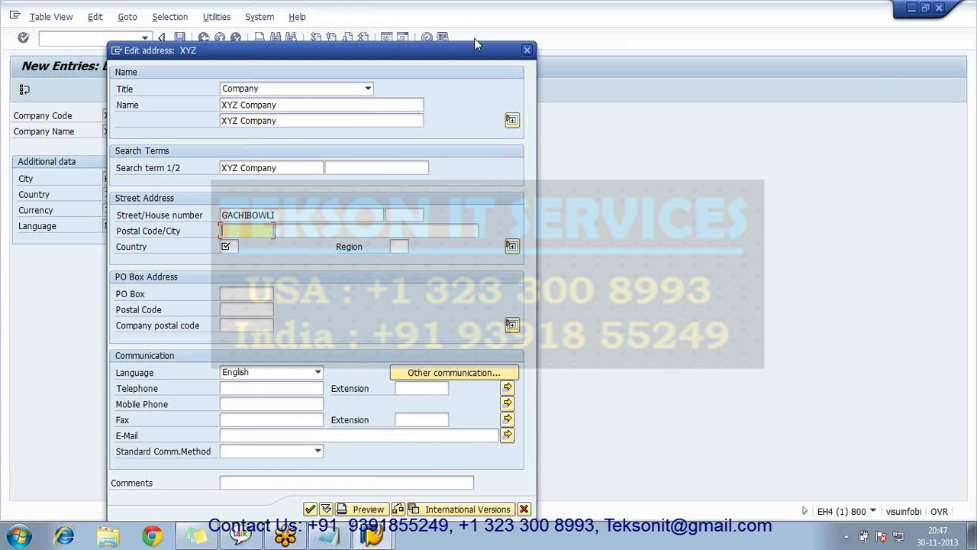
text(500036)
key(Tab)
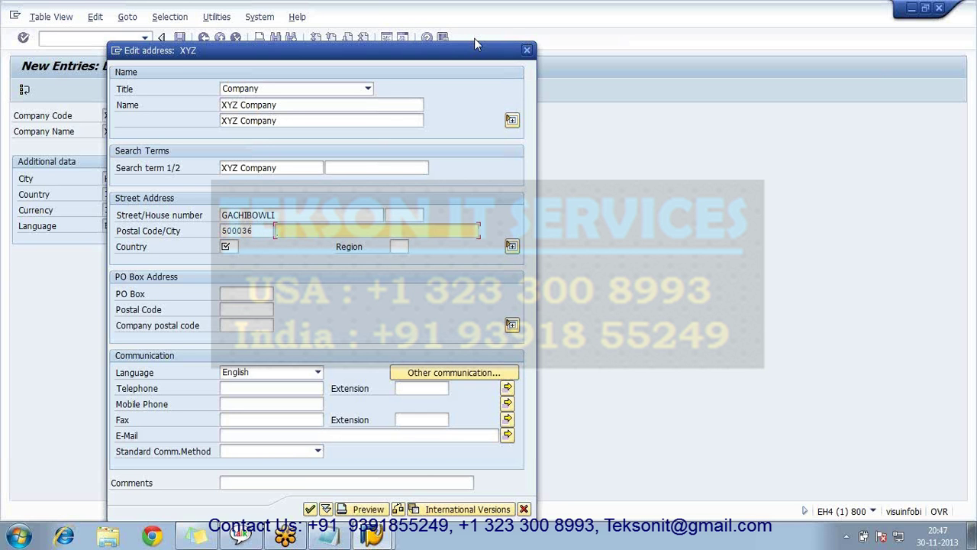
- Set the address city to HYDERABAD and the country to IN, leaving the PO box and telephone details blank
text(HYDERAB)
key(BackSpace)
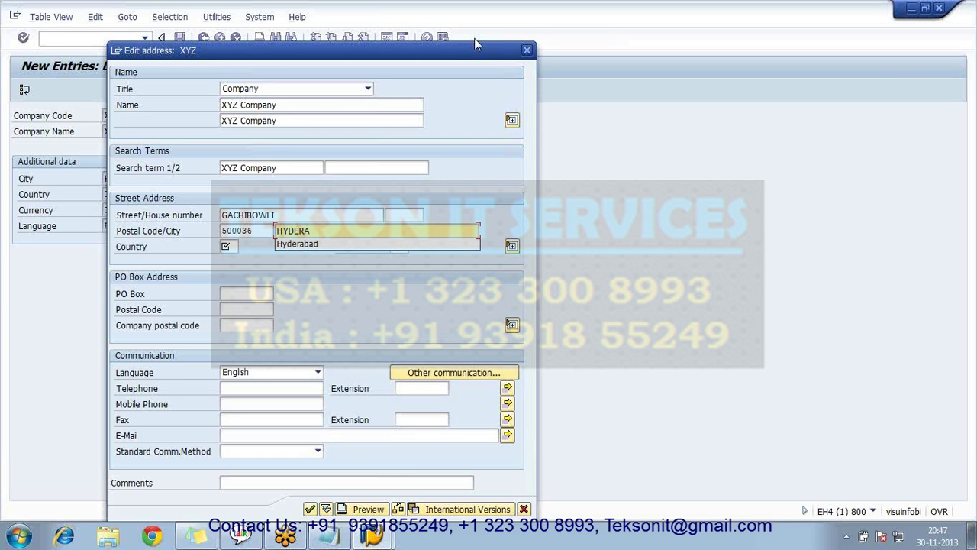
text(BAD)
key(Tab)
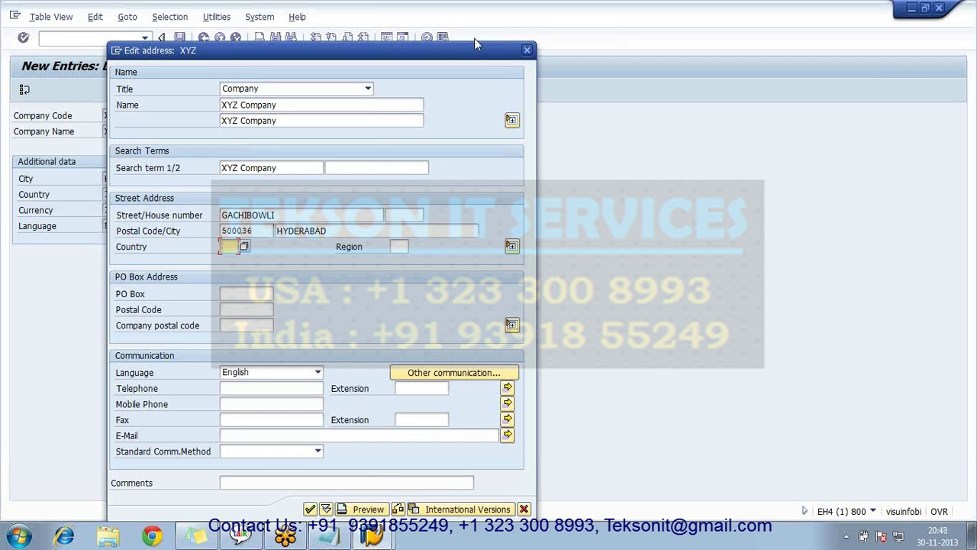
text(IN)
key(Tab)
key(Tab)
key(Tab)
key(Tab)
key(Tab)
key(Tab)
key(Tab)
key(Tab)
key(Tab)
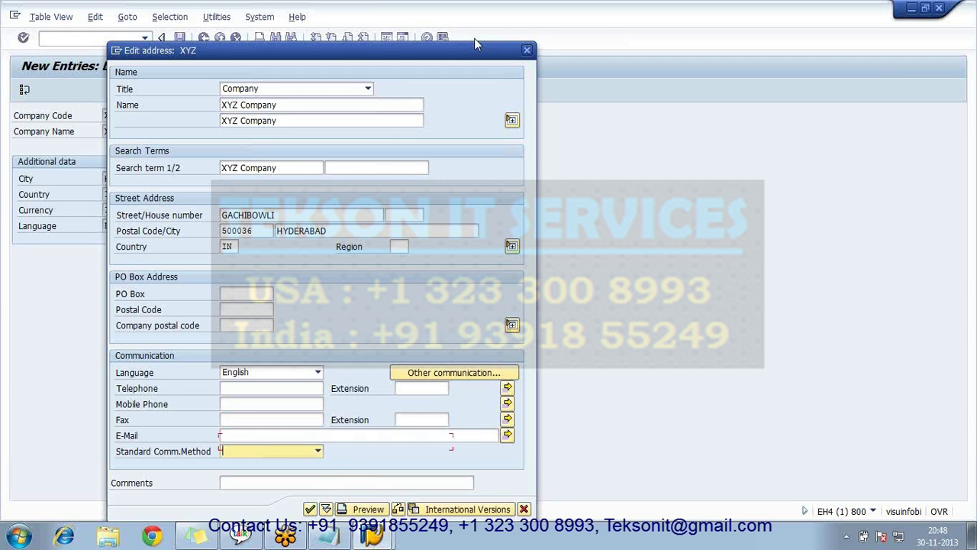
- Leave the communication method and comments blank, confirm the company address and save the new XYZ company code entry
key(Tab)
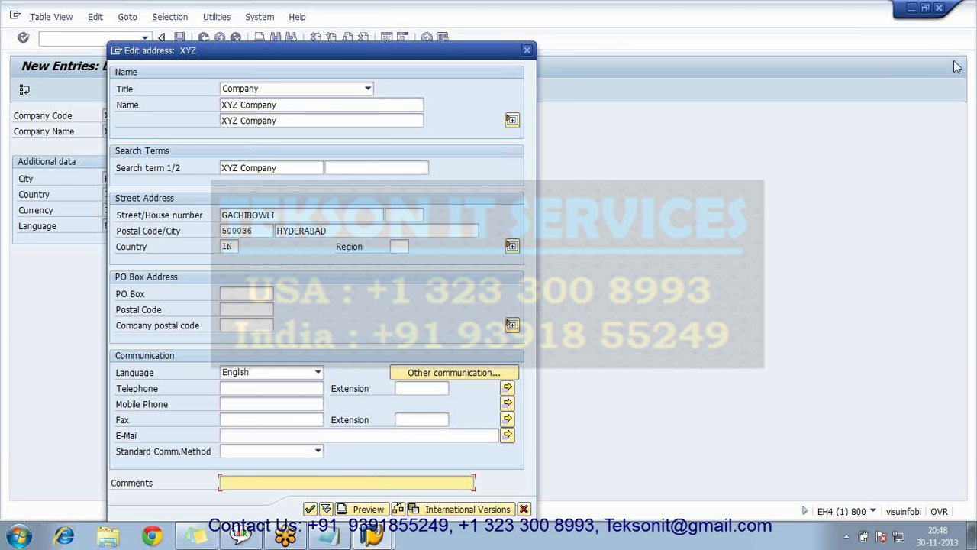
key(Return)
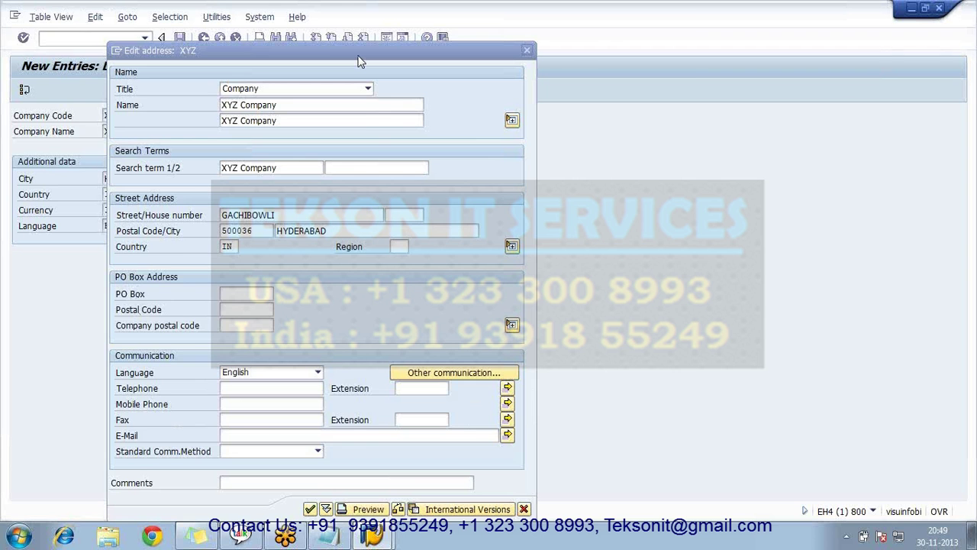
drag(358, 55, 513, 13)
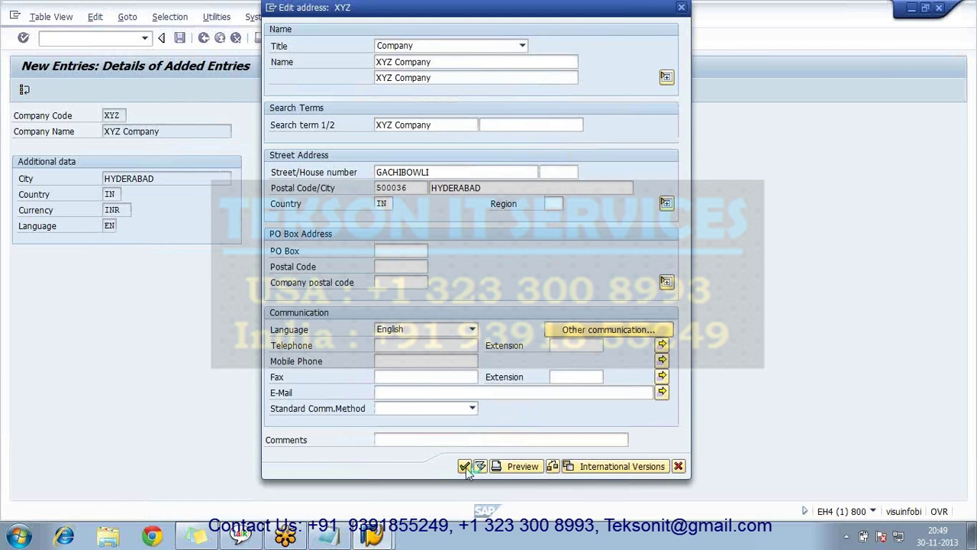
click(465, 467)
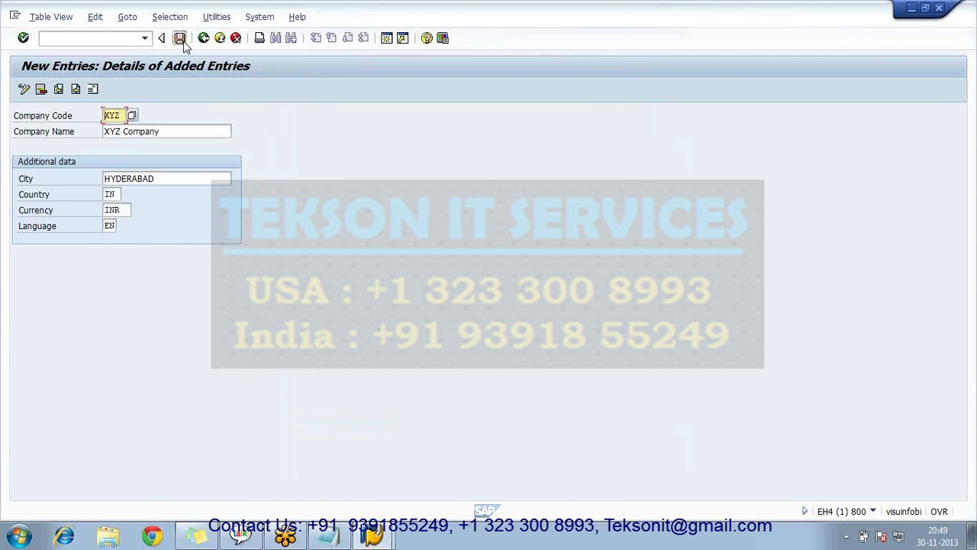
click(181, 40)
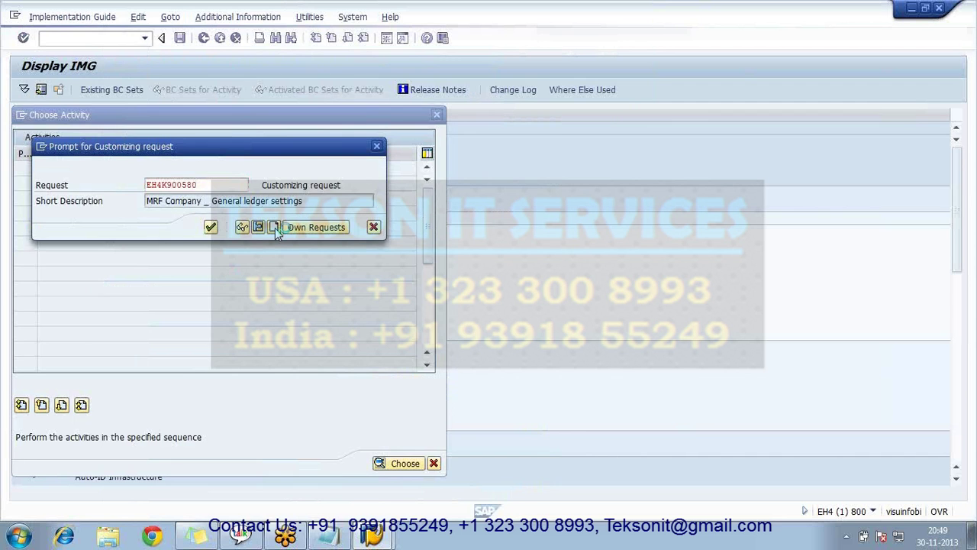
- Create a new customizing request with the short description "XYZ Company customization" and save it
click(274, 227)
text(Company)
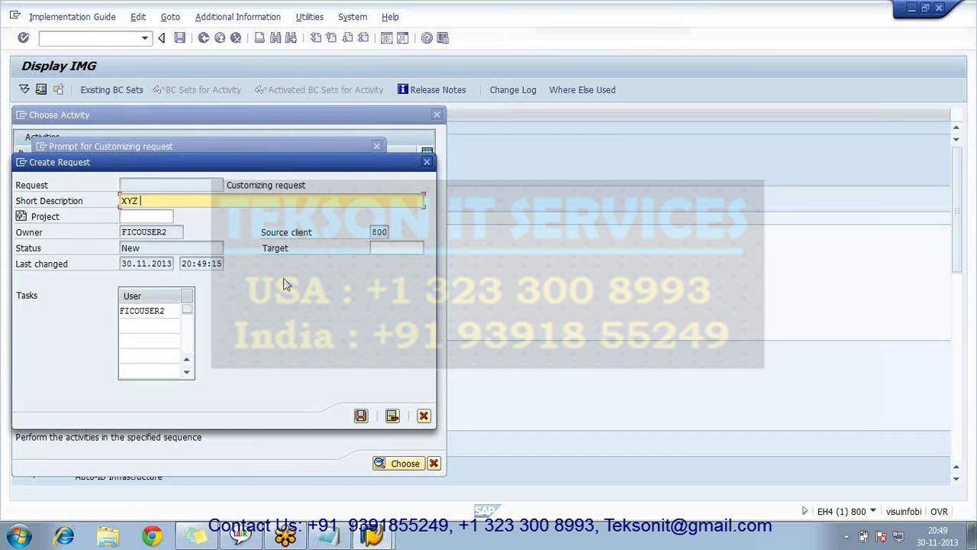
text( customization)
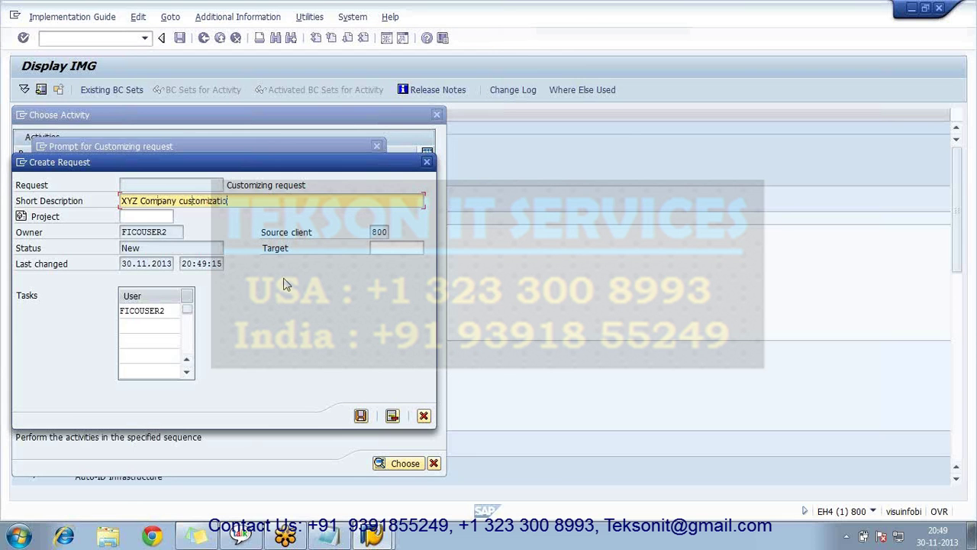
click(361, 415)
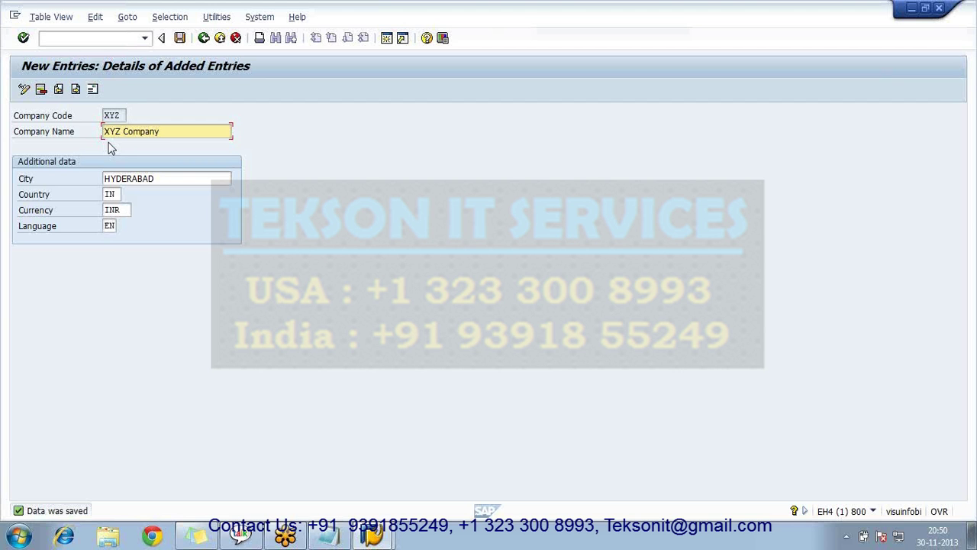
- Switch to the Notepad notes and write "- Product costing - cost" as the last item of the CO list
key(alt+Tab)
text(- costing - cost)
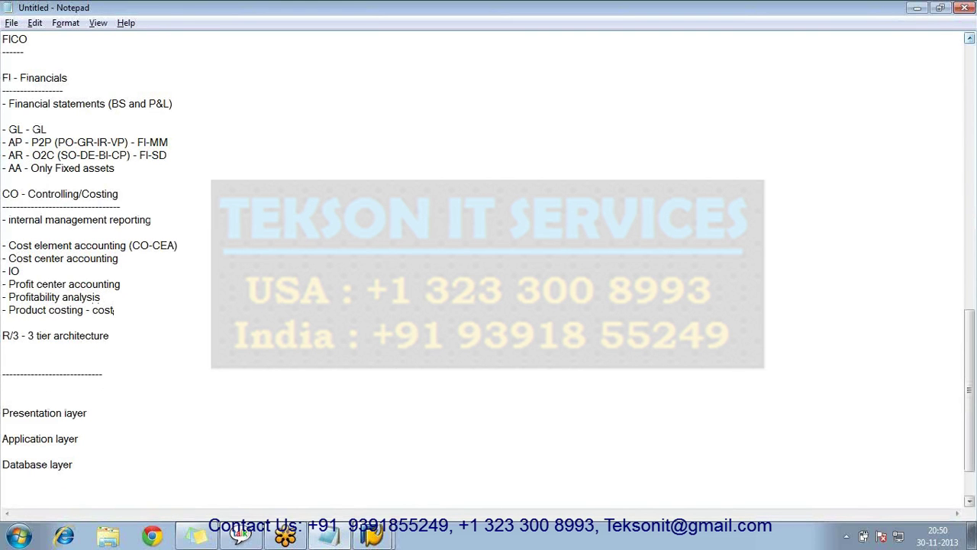